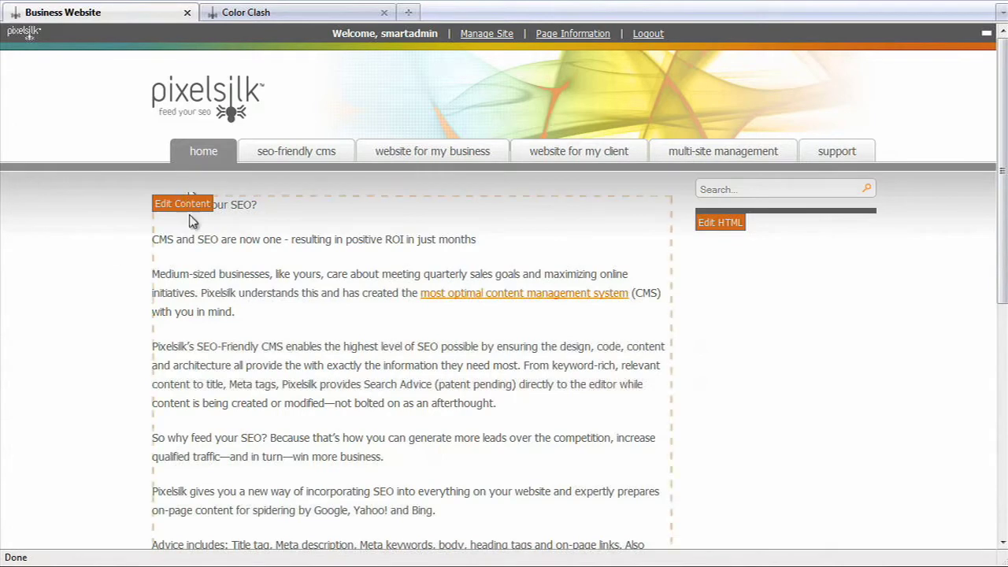
# Open the home page's main content for editing and format the line "Why Feed Your SEO?" as Heading 1.
pyautogui.click(191, 206)
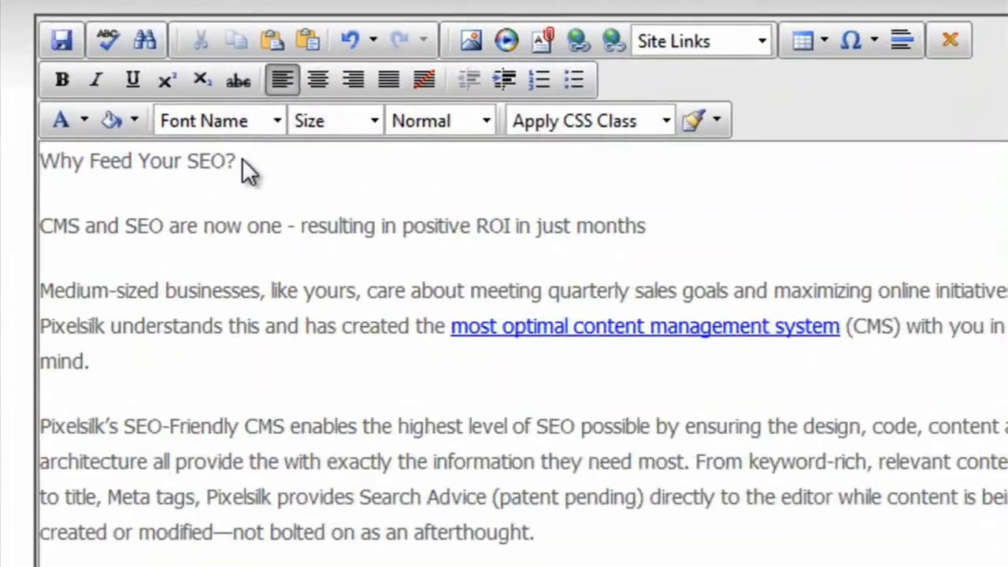
pyautogui.moveTo(258, 125); pyautogui.dragTo(114, 125)
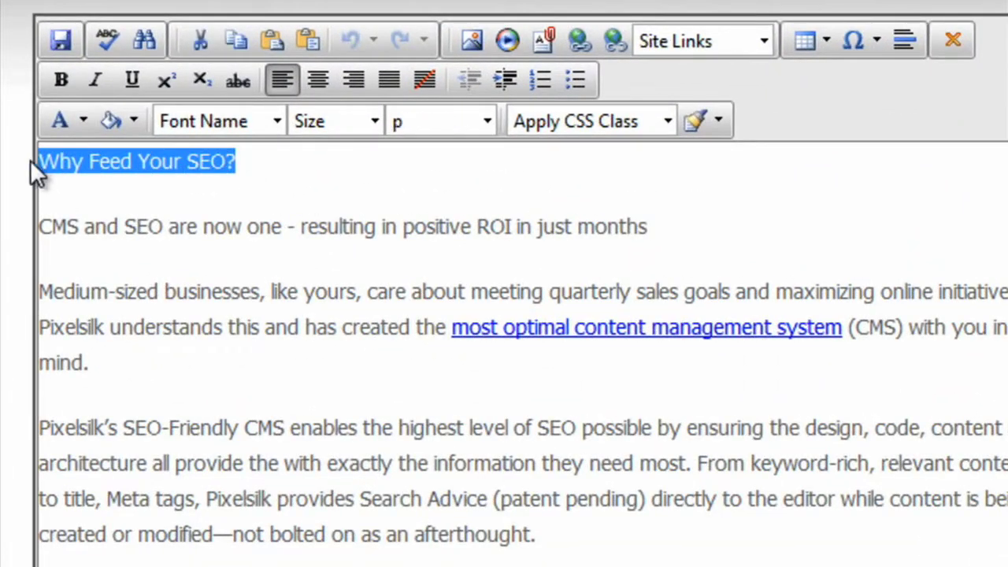
pyautogui.click(485, 122)
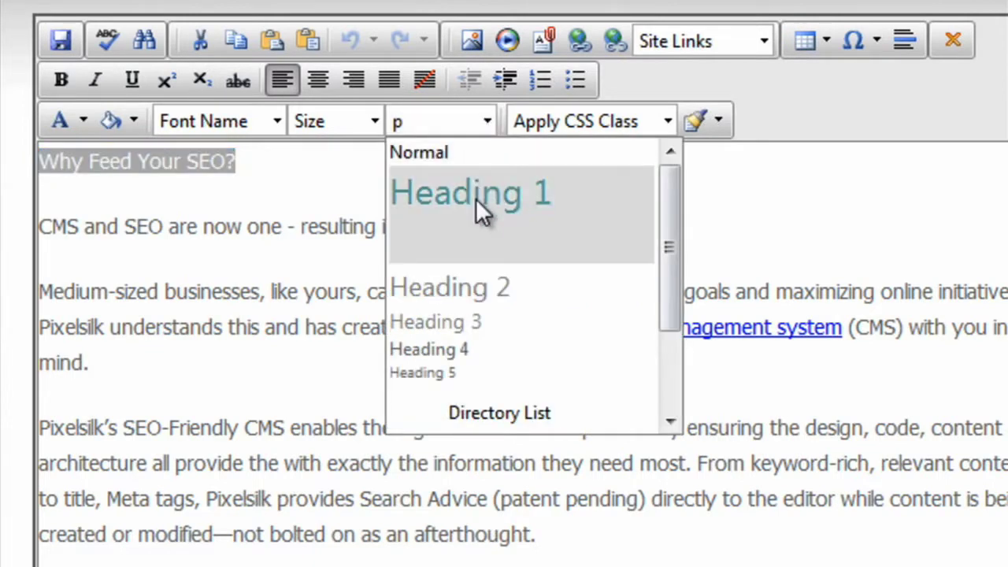
pyautogui.click(482, 206)
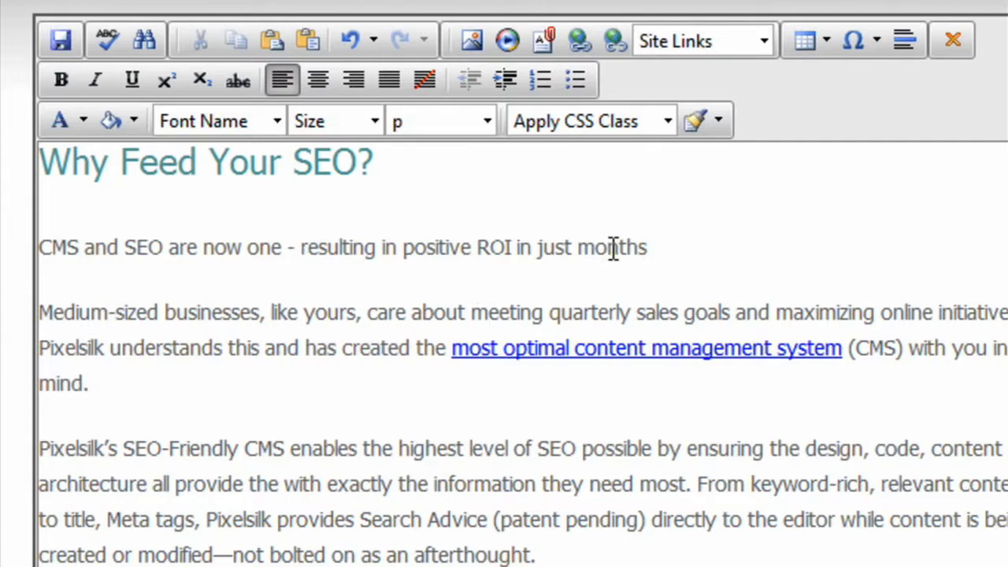
# Format the line "CMS and SEO are now one - resulting in positive ROI in just months" as Heading 2.
pyautogui.moveTo(648, 249); pyautogui.dragTo(40, 266)
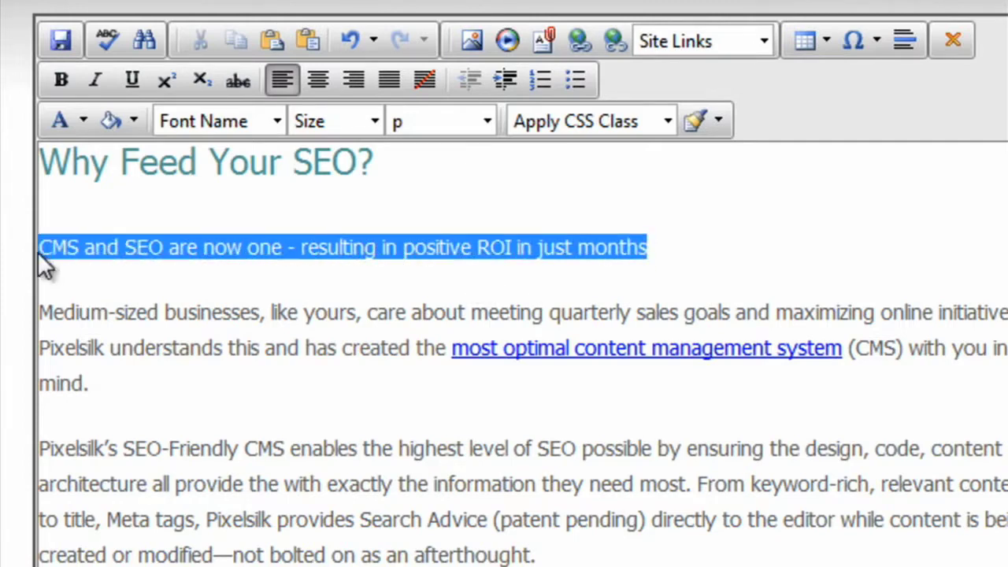
pyautogui.click(487, 121)
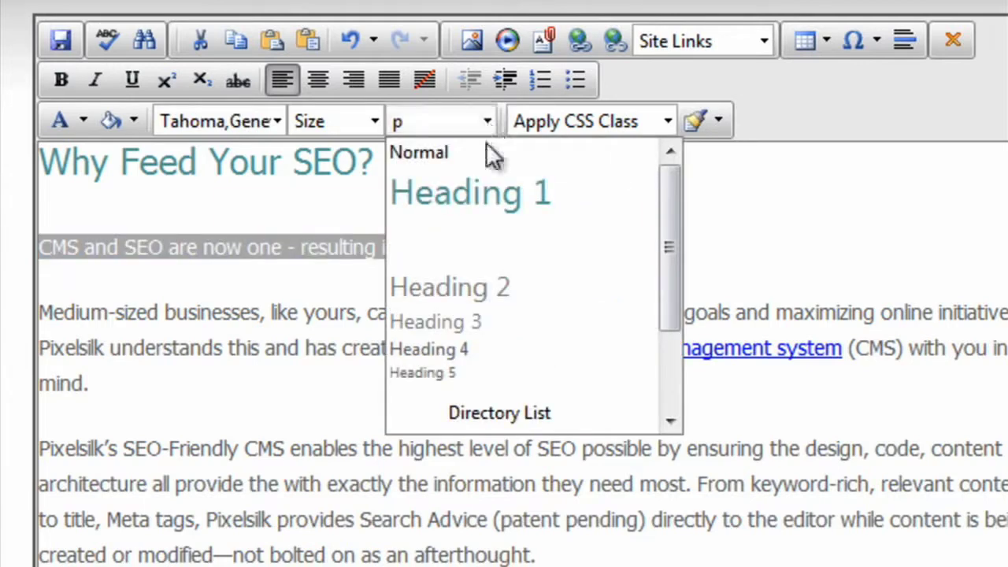
pyautogui.click(482, 281)
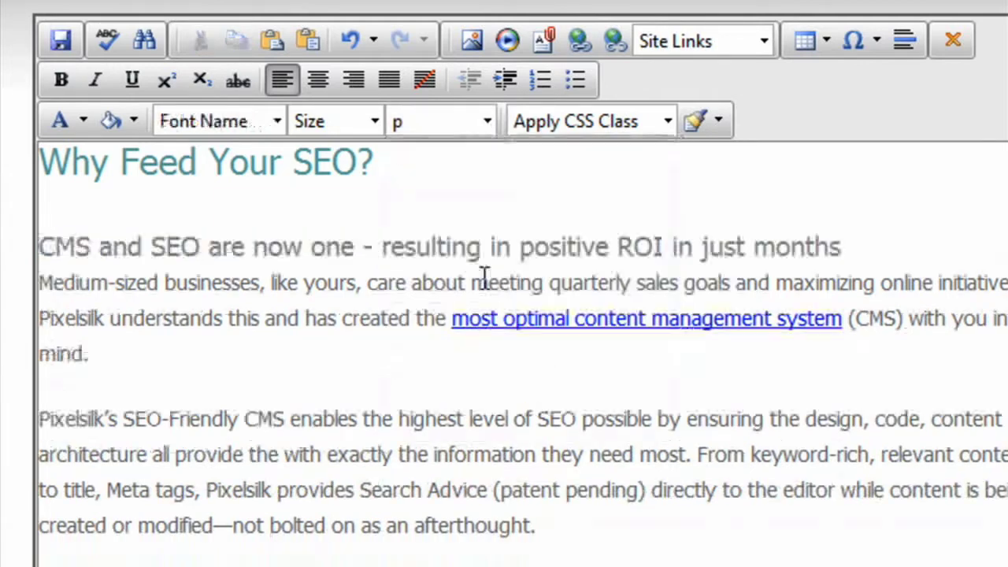
pyautogui.click(488, 121)
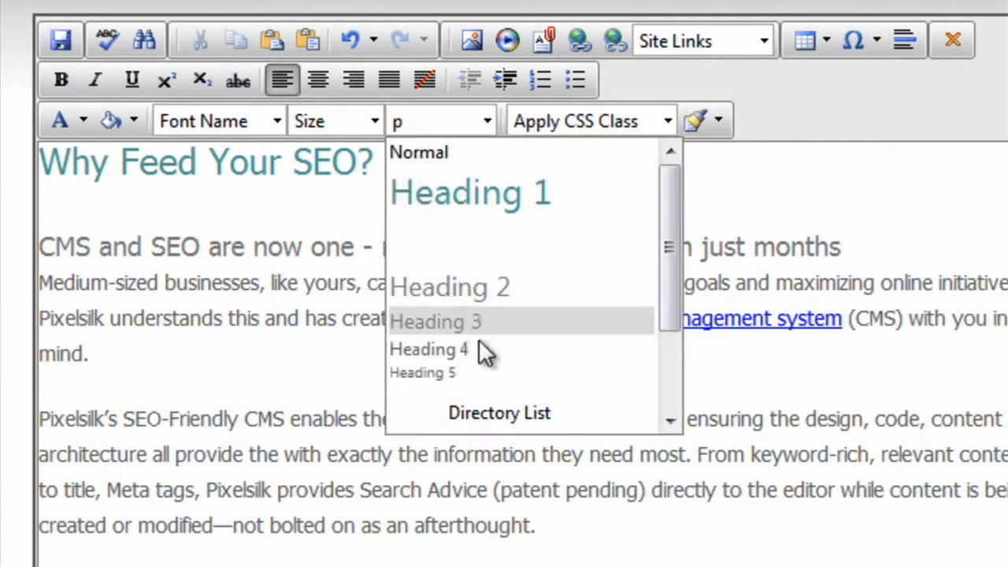
pyautogui.click(291, 291)
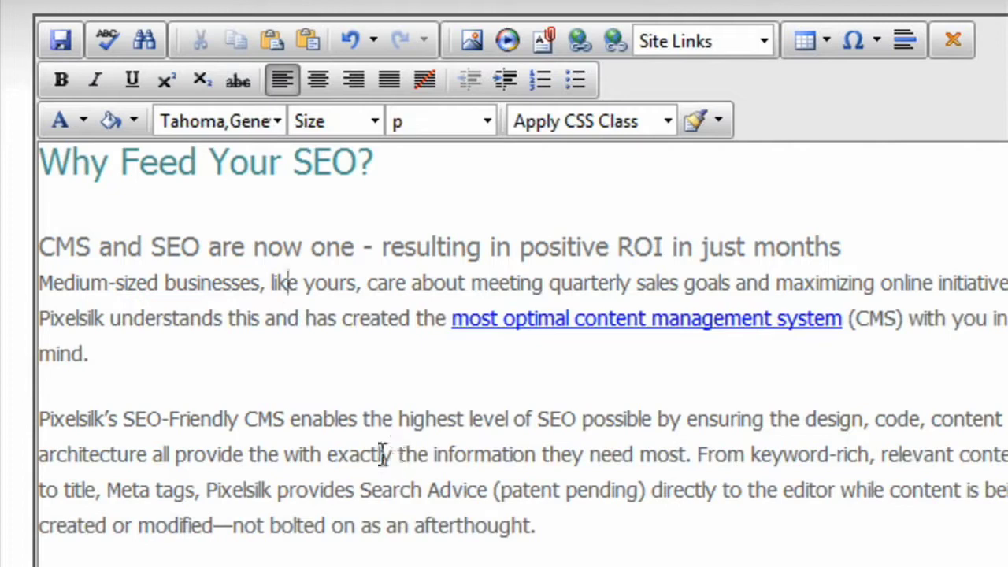
# Insert the bold words "search spiders" before "with exactly the information" in the paragraph about Pixelsilk's SEO-Friendly CMS.
pyautogui.click(285, 456)
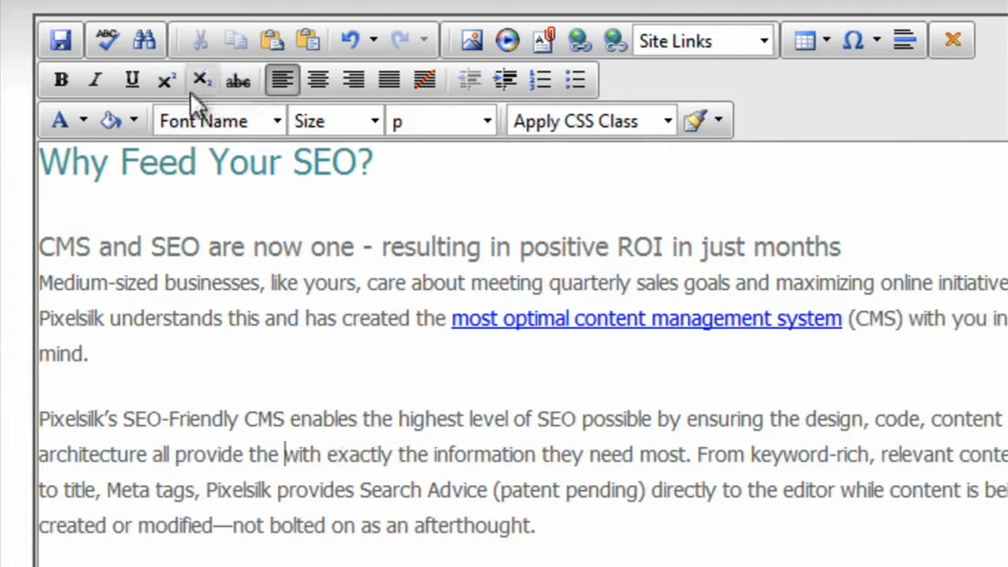
pyautogui.click(62, 81)
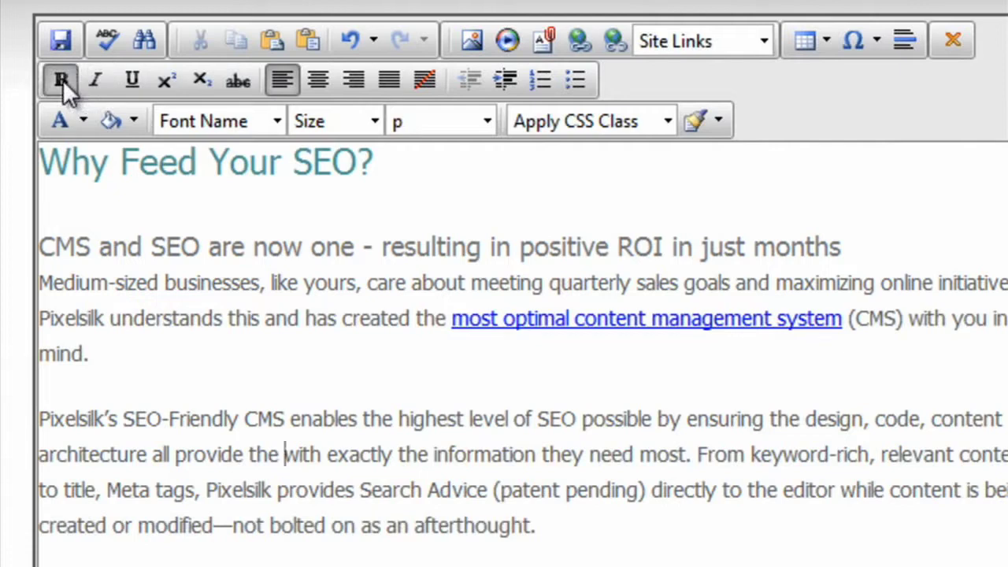
pyautogui.write('search spiders')
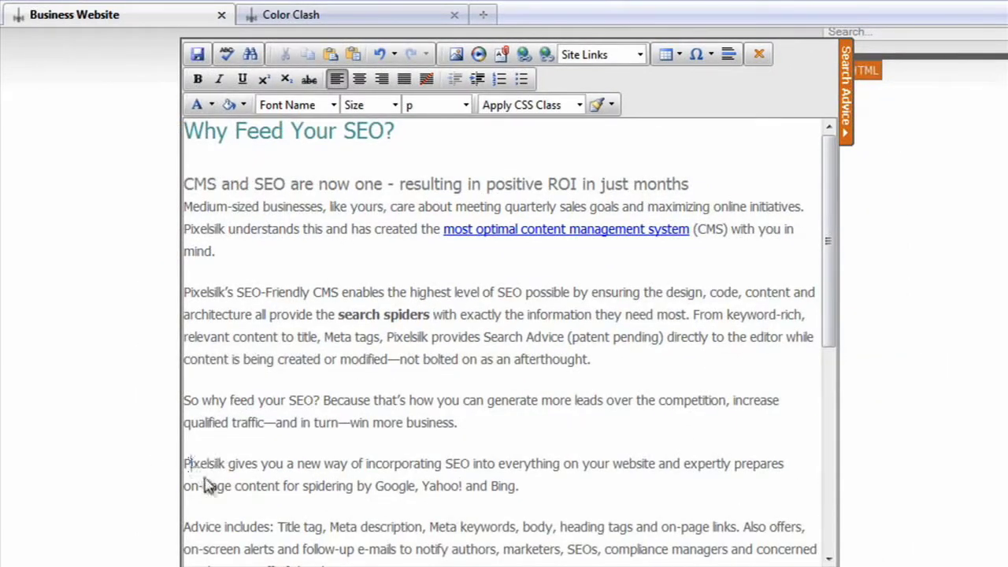
# Insert a Heading 2 line reading "Subheading text" above the paragraph starting "Pixelsilk gives you a new way".
pyautogui.press('Left')
pyautogui.press('Return')
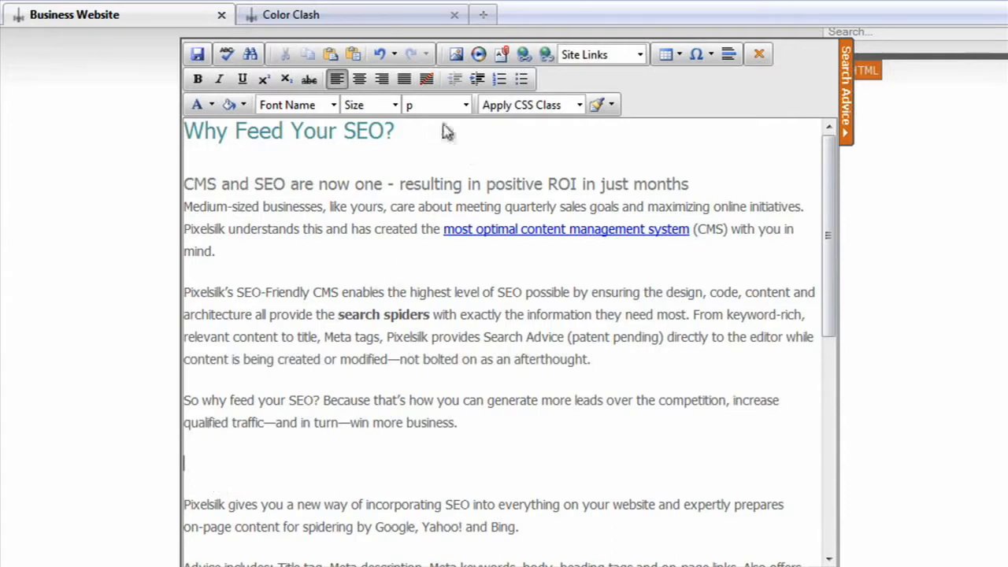
pyautogui.click(466, 106)
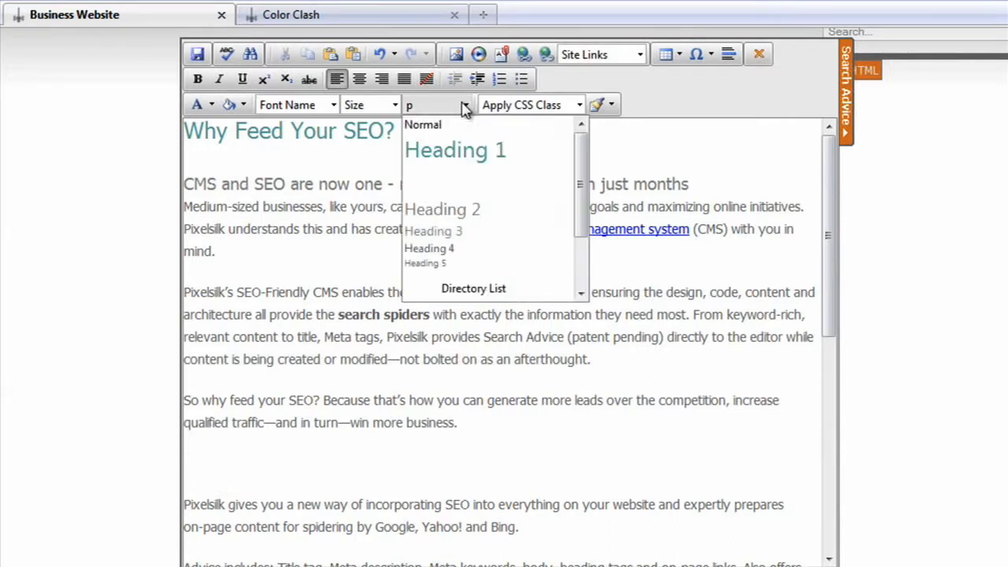
pyautogui.click(460, 210)
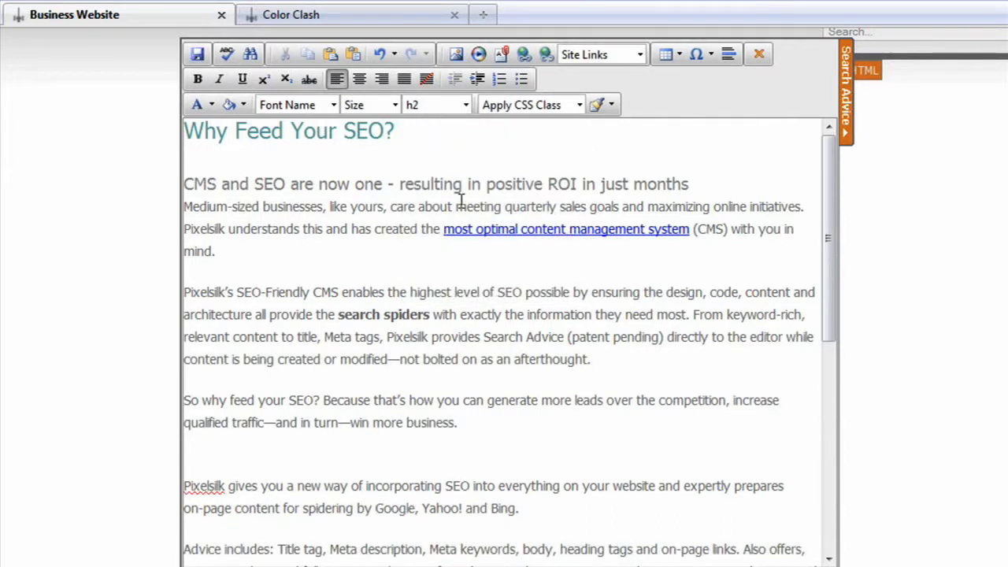
pyautogui.write('Subheading text')
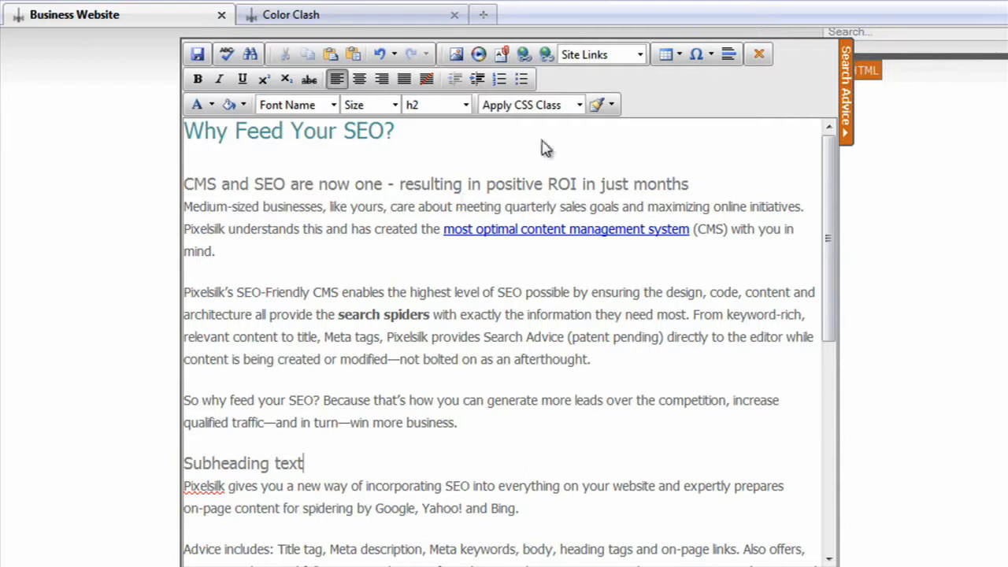
# Set the "Subheading text" line to Normal style and delete the line together with its empty paragraph.
pyautogui.click(465, 104)
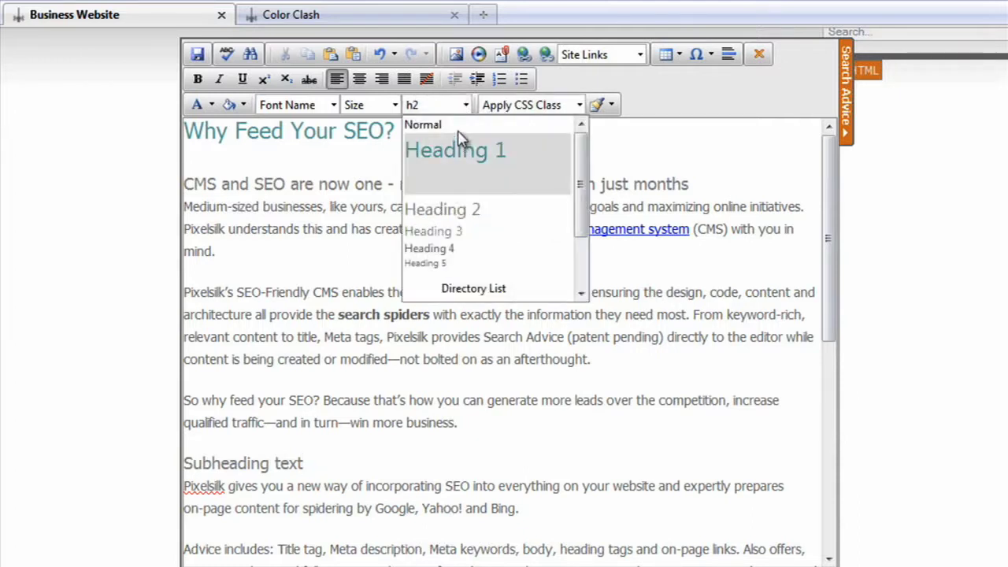
pyautogui.click(455, 125)
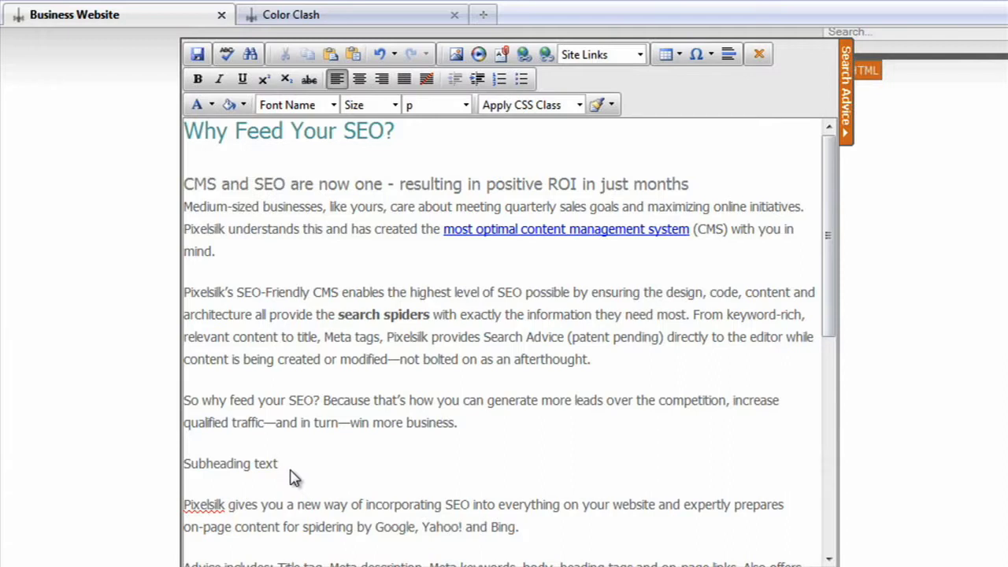
pyautogui.hotkey('shift', 'Home')
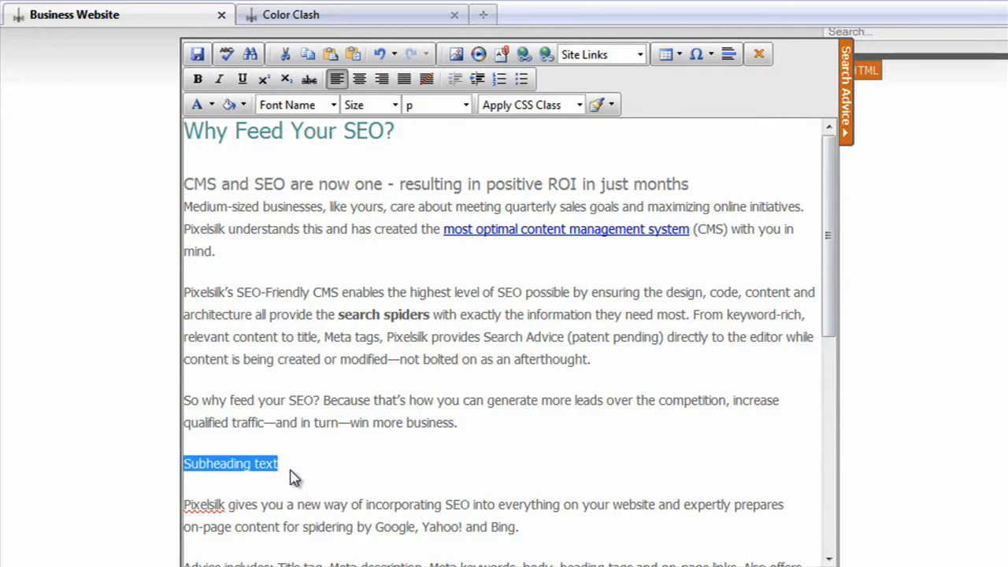
pyautogui.press('Delete')
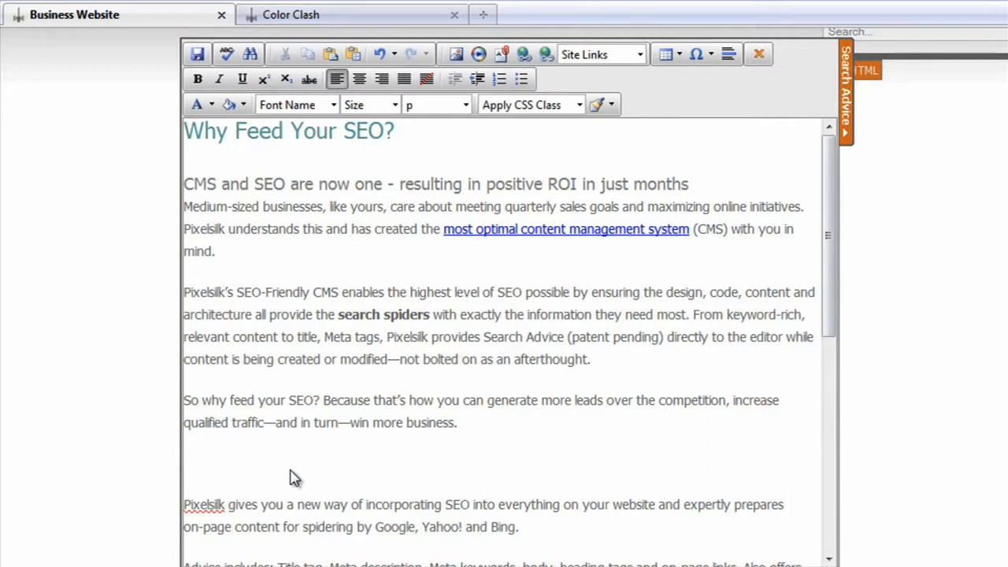
pyautogui.press('Delete')
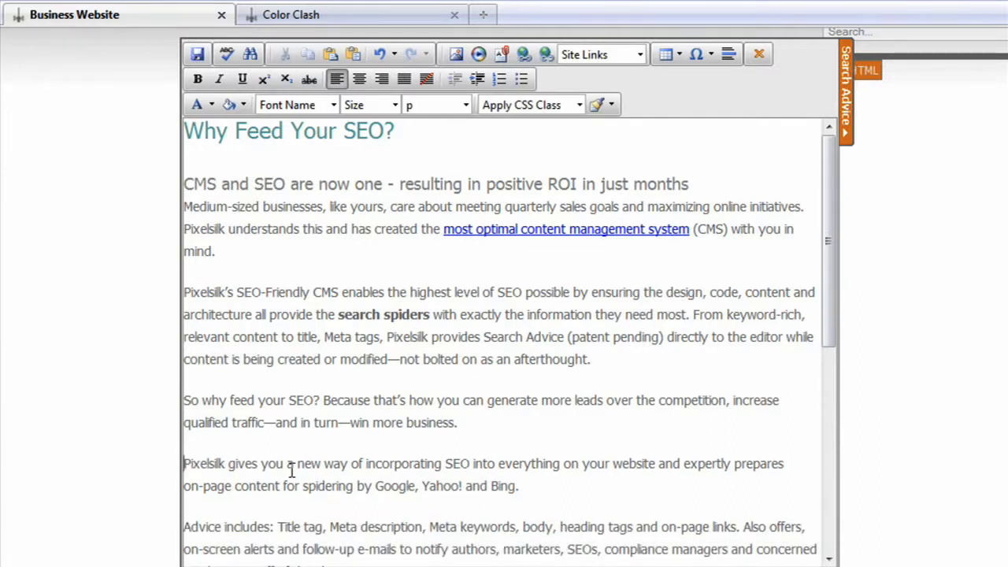
# Add the line "Full Implementation of Your Search Strategy" above the "Pixelsilk gives you" paragraph and format it as Heading 2.
pyautogui.write('Full Imp')
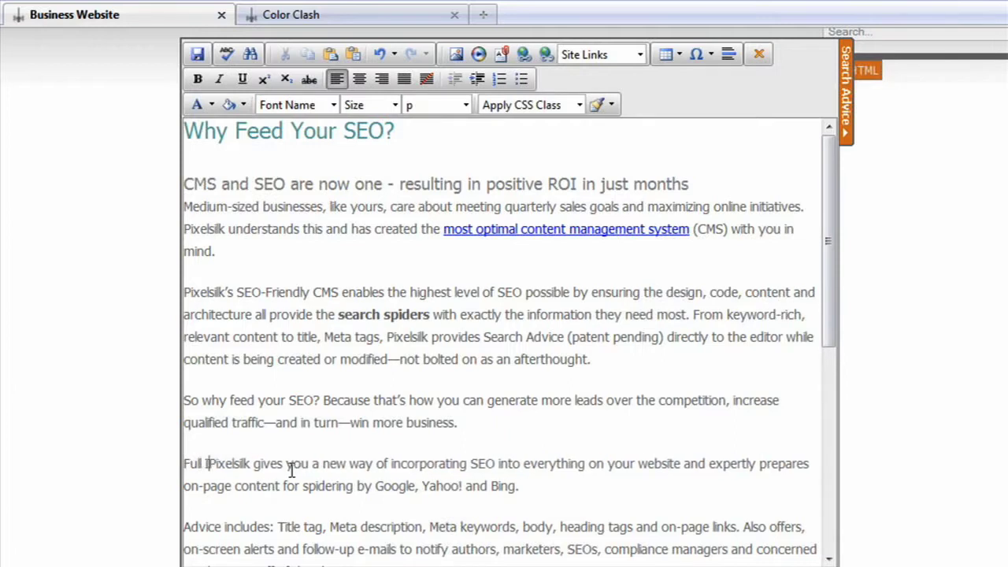
pyautogui.write('lementat')
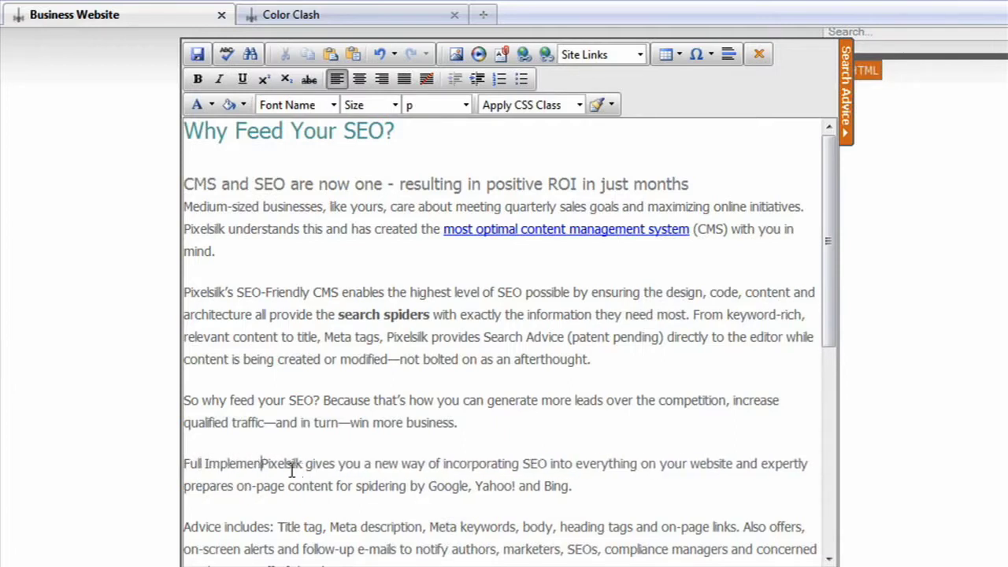
pyautogui.write('ion of Your Se')
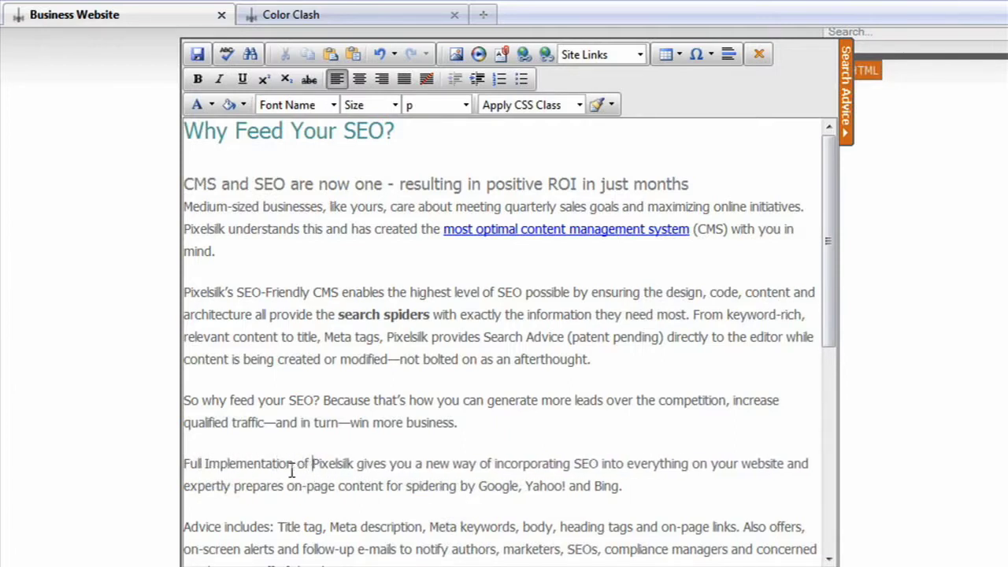
pyautogui.write('arch Str')
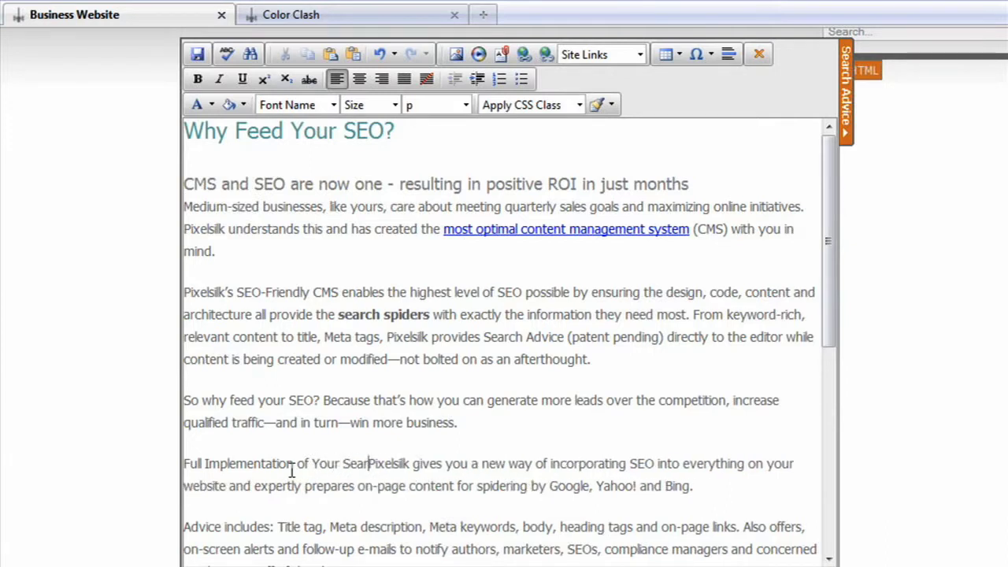
pyautogui.write('ategy')
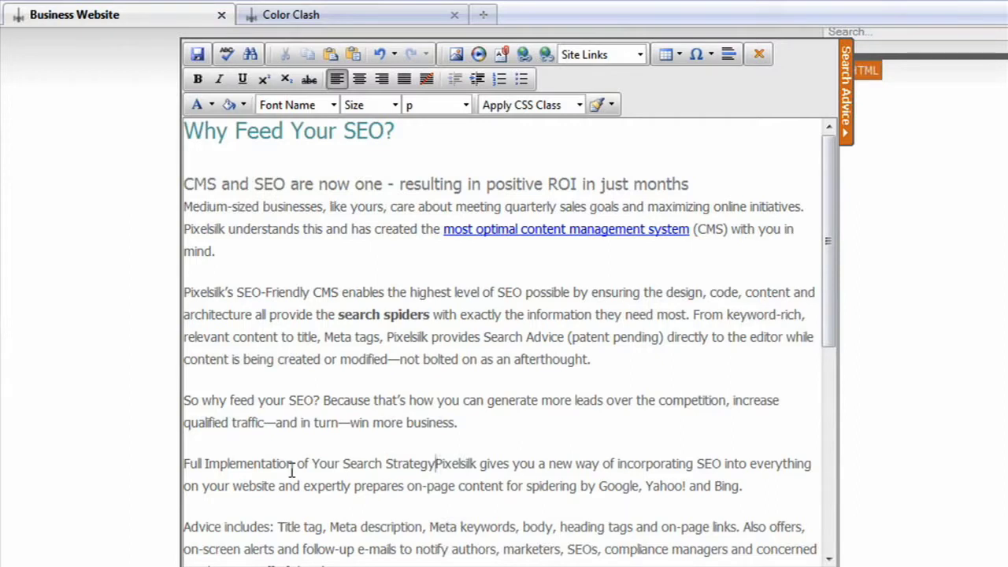
pyautogui.press('Return')
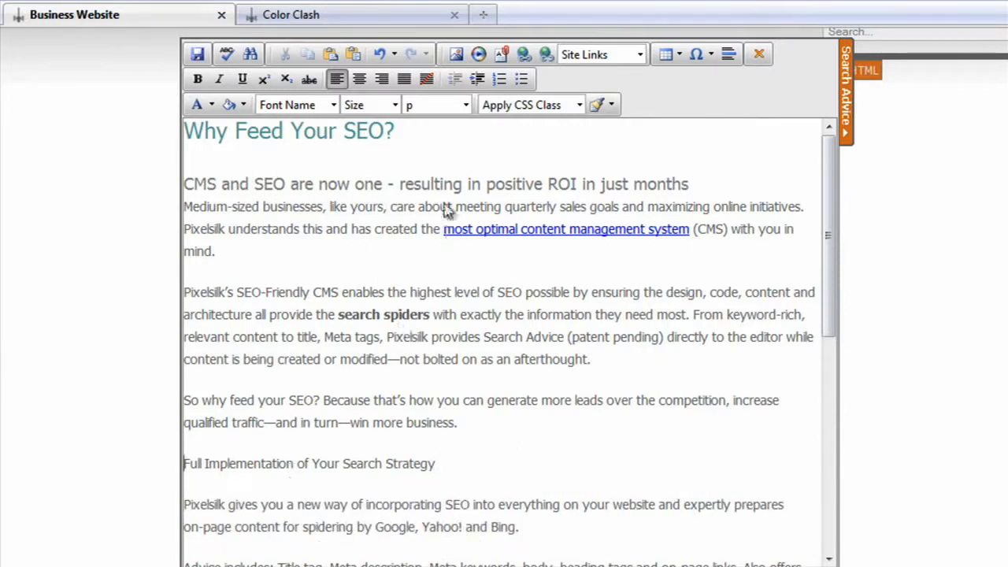
pyautogui.click(450, 106)
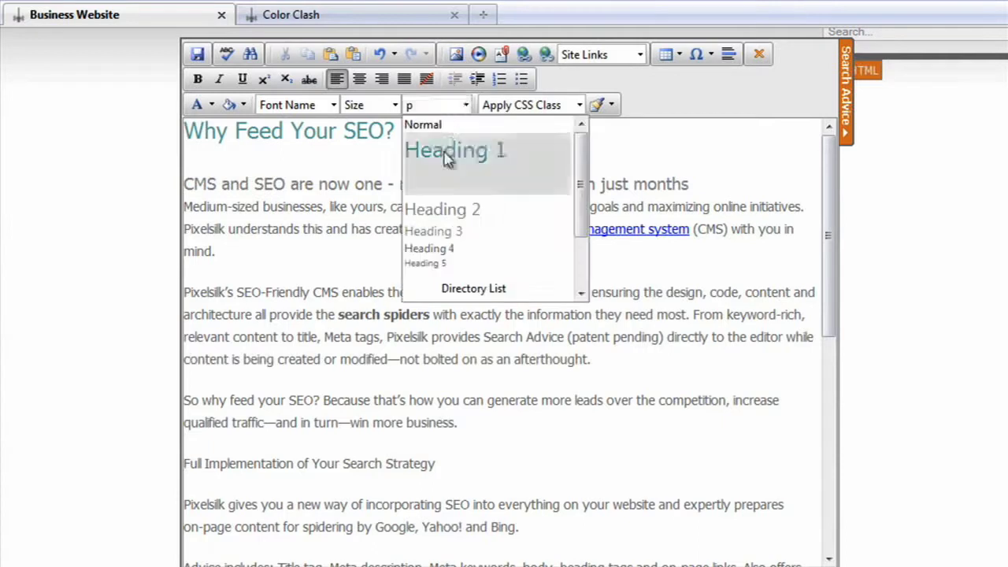
pyautogui.click(445, 209)
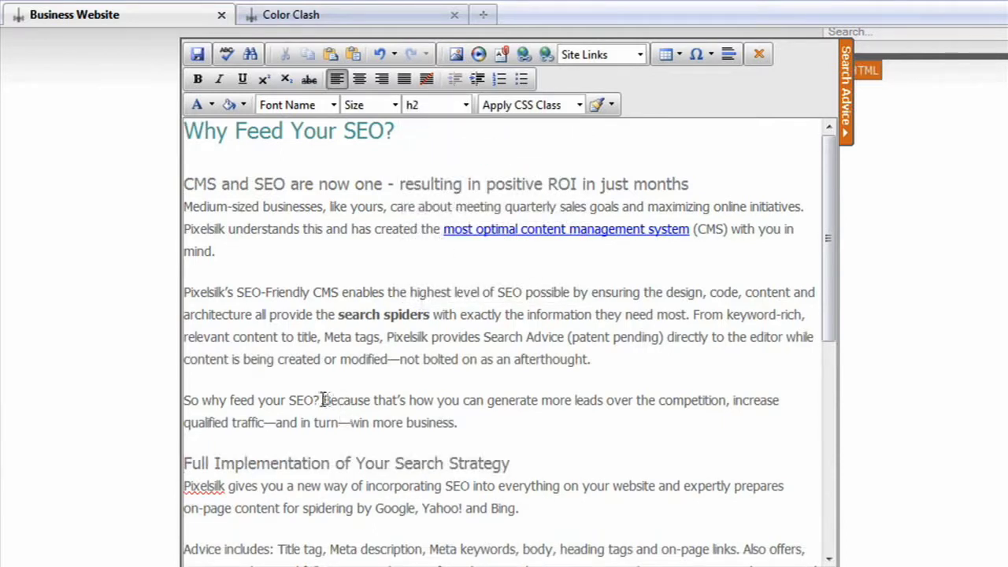
# Format only the sentence "So why feed your SEO?" as Heading 2, separate from the rest of its paragraph.
pyautogui.moveTo(321, 400); pyautogui.dragTo(189, 403)
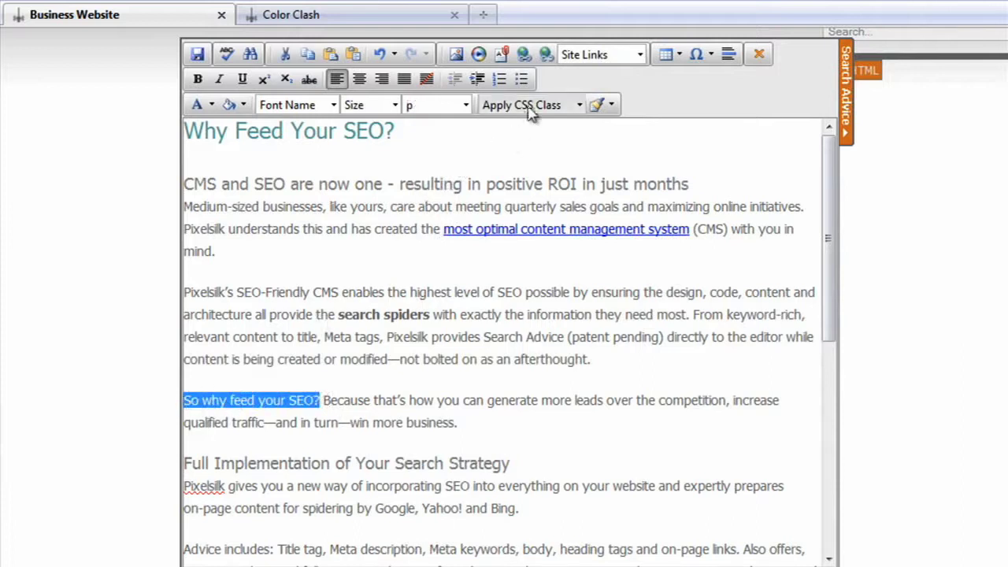
pyautogui.click(462, 104)
pyautogui.click(455, 209)
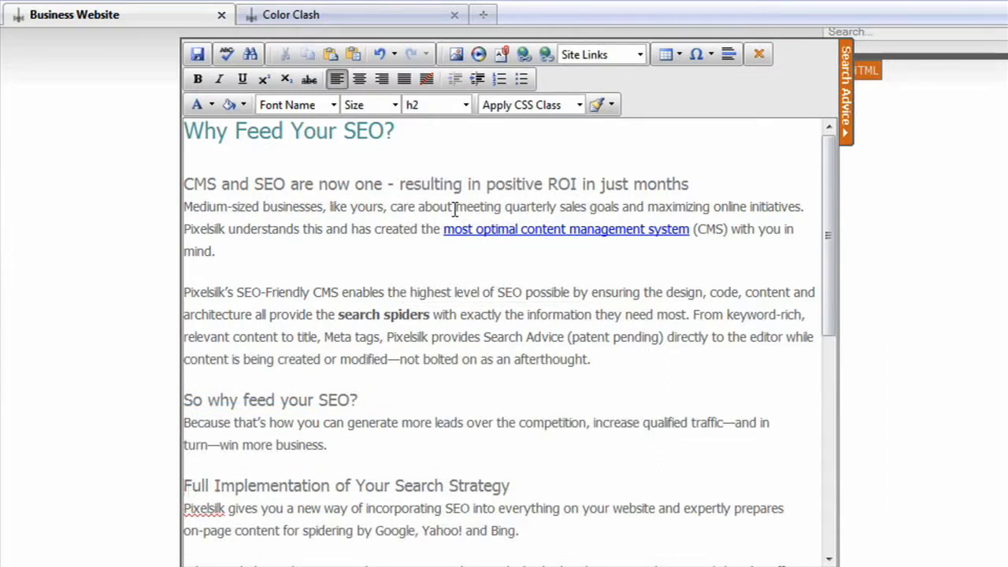
pyautogui.press('Down')
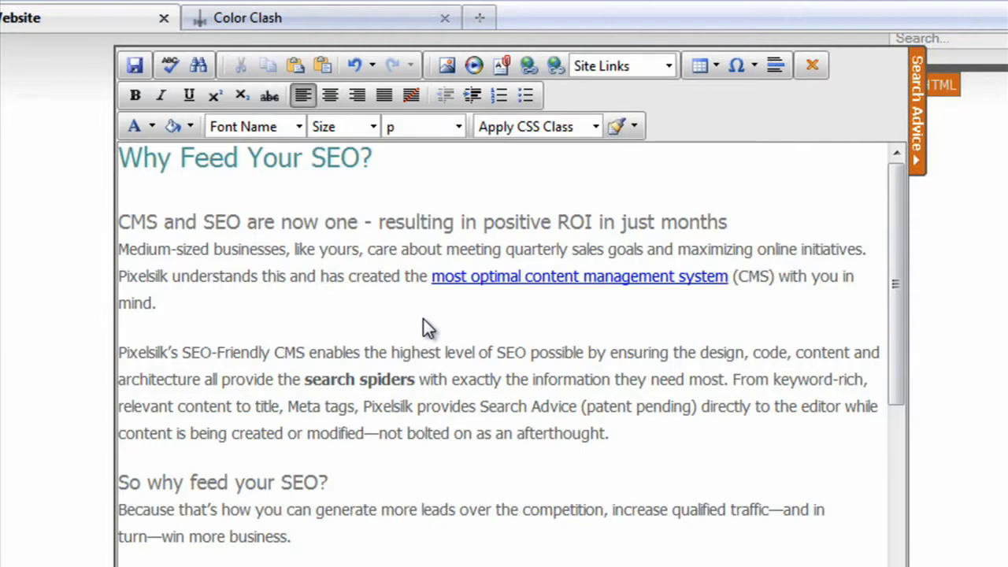
# Apply Heading 2 to the whole paragraph starting "Pixelsilk's SEO-Friendly CMS enables" without selecting any of its text.
pyautogui.click(262, 373)
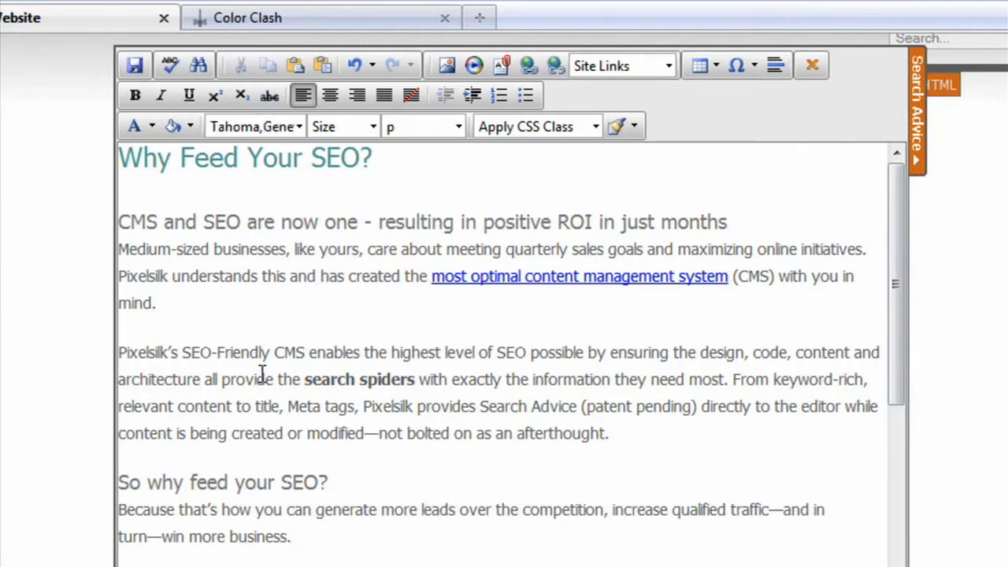
pyautogui.click(445, 129)
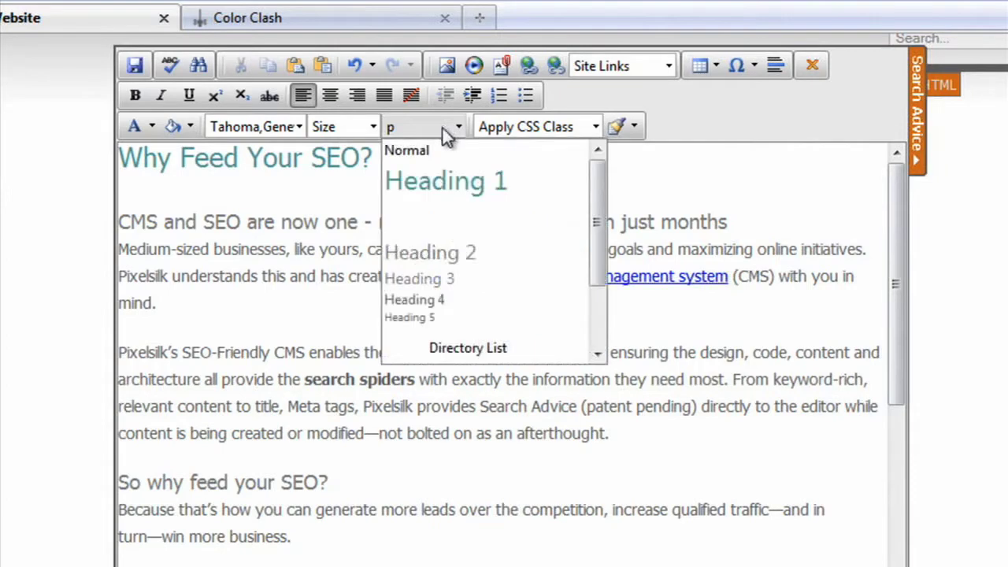
pyautogui.click(425, 261)
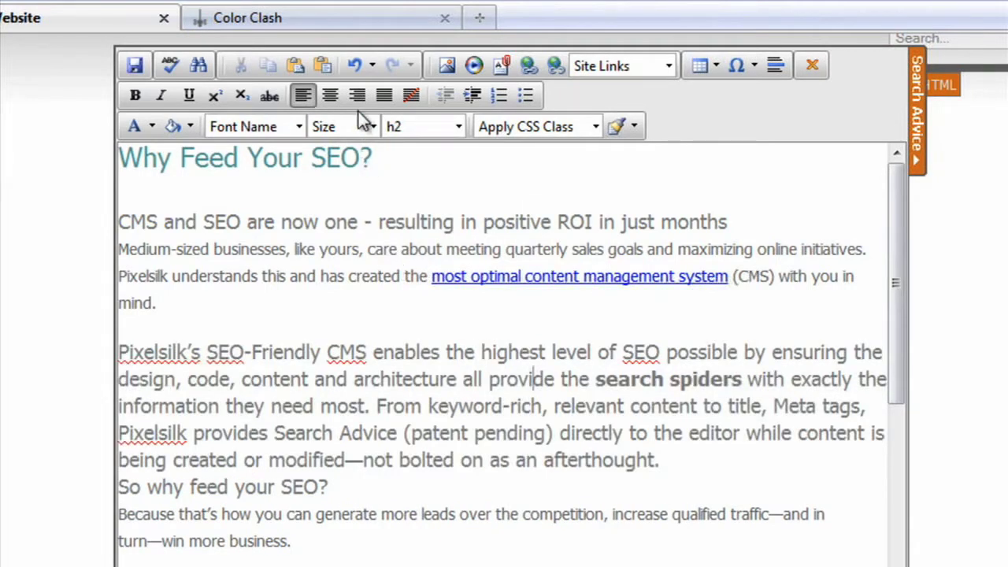
# Undo the Heading 2 formatting on the paragraph starting "Pixelsilk's SEO-Friendly CMS enables".
pyautogui.click(355, 64)
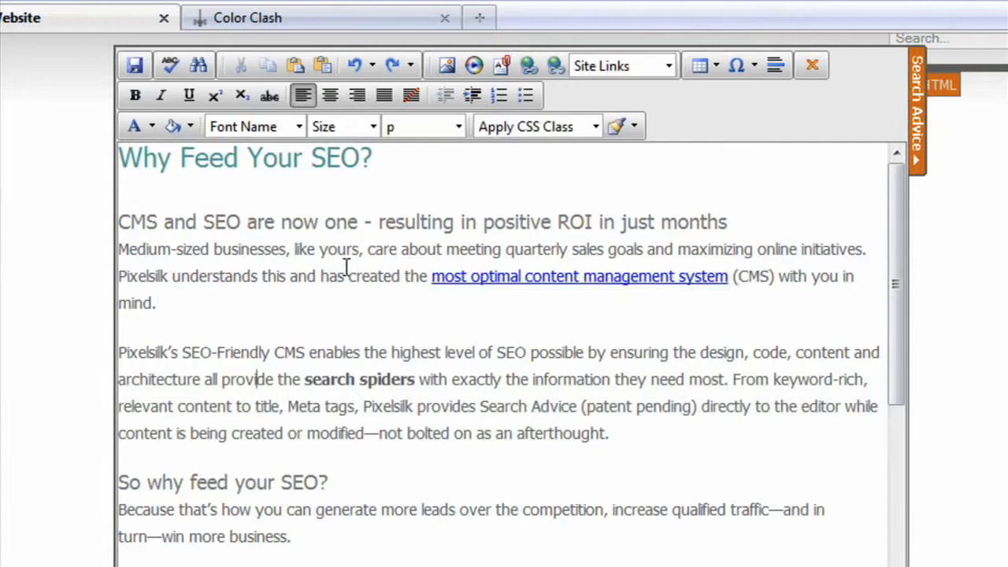
pyautogui.click(154, 126)
pyautogui.click(154, 126)
pyautogui.click(155, 126)
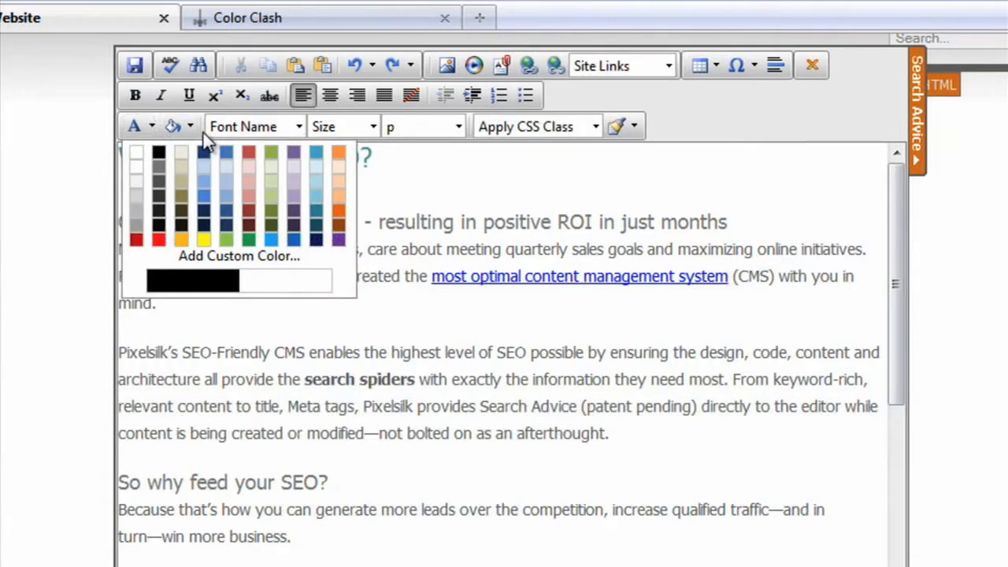
pyautogui.click(191, 127)
pyautogui.click(299, 127)
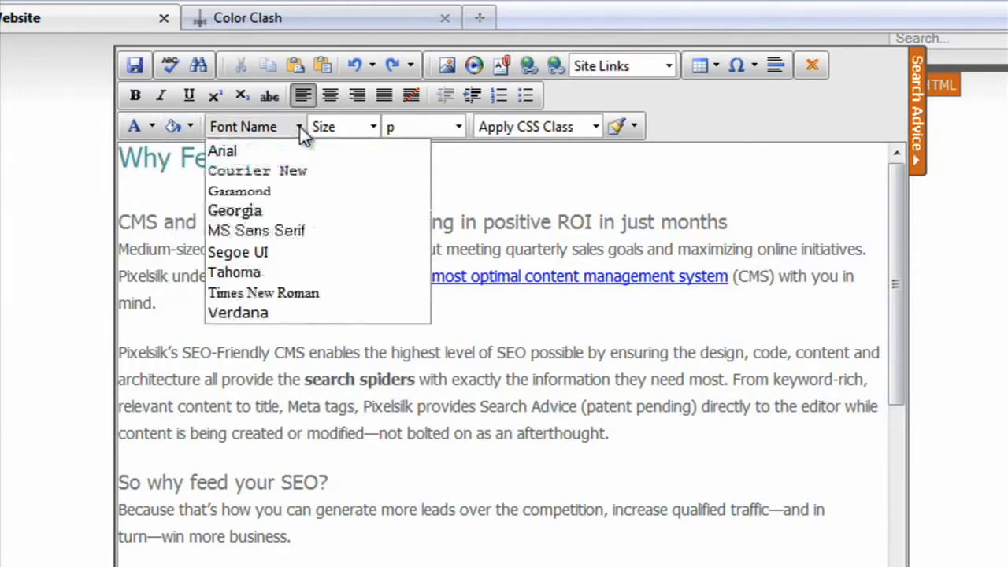
pyautogui.click(478, 221)
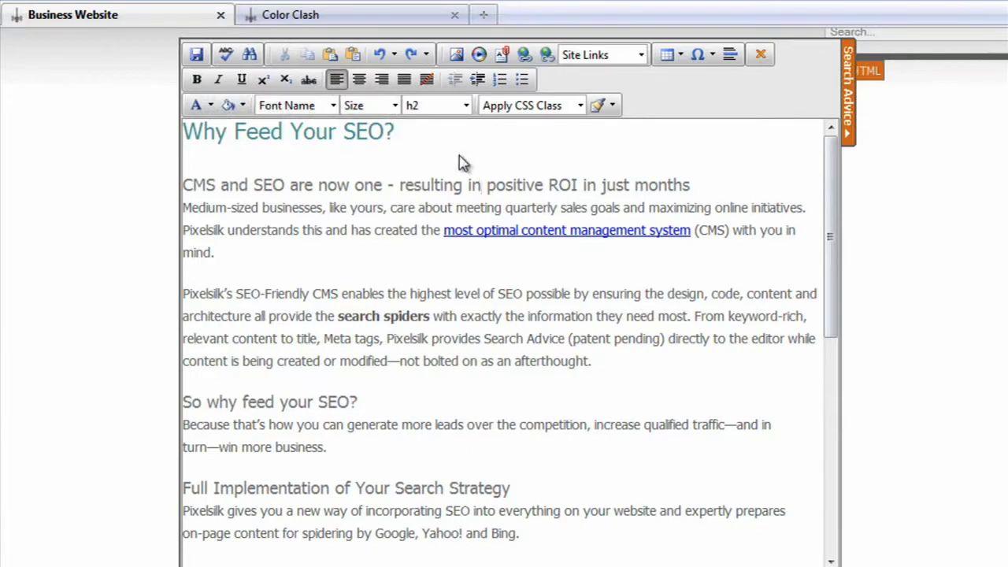
# View the Color Clash page and open websitesthatsuck.com in a new browser tab before returning to the Business Website editor.
pyautogui.click(356, 22)
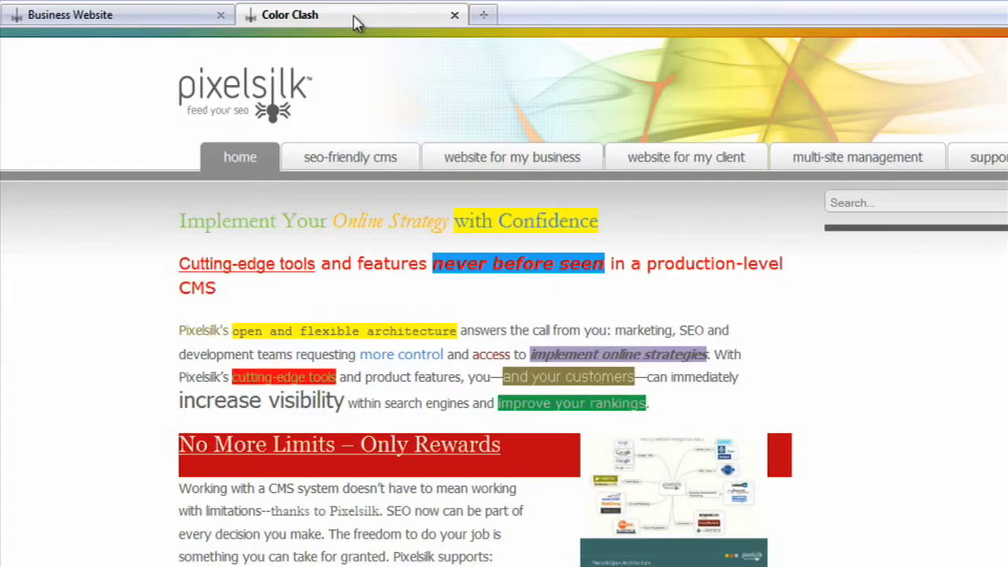
pyautogui.click(485, 18)
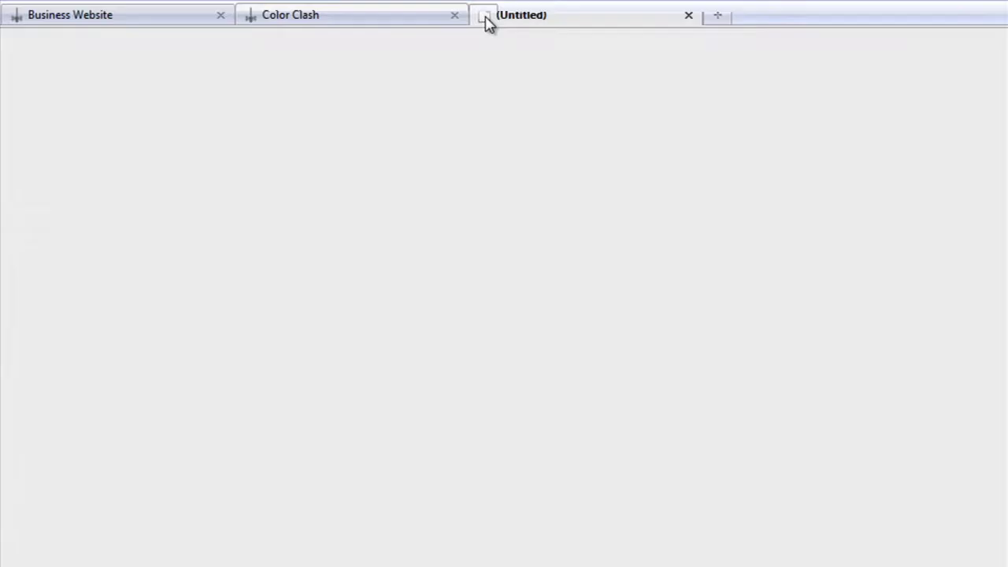
pyautogui.write('web')
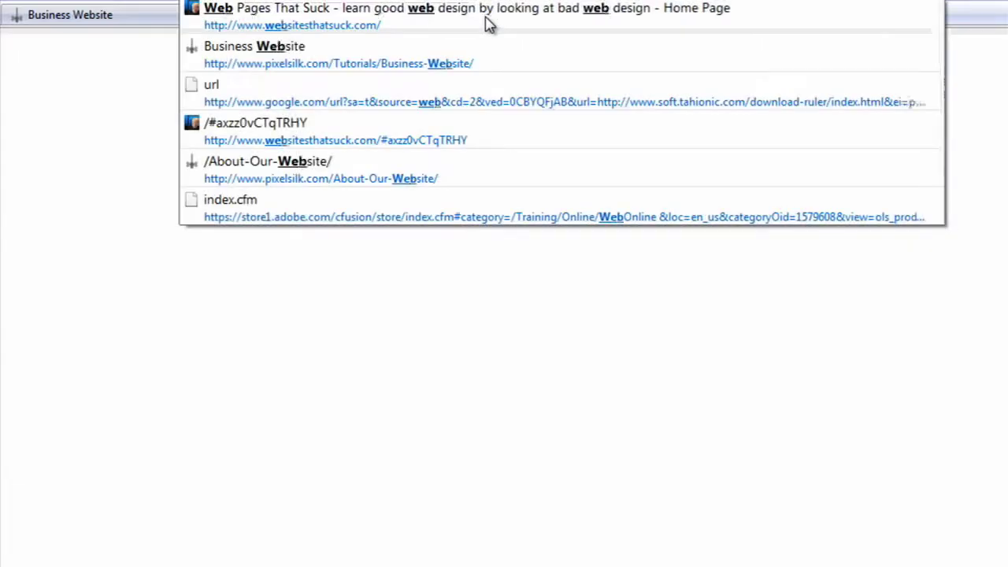
pyautogui.click(487, 23)
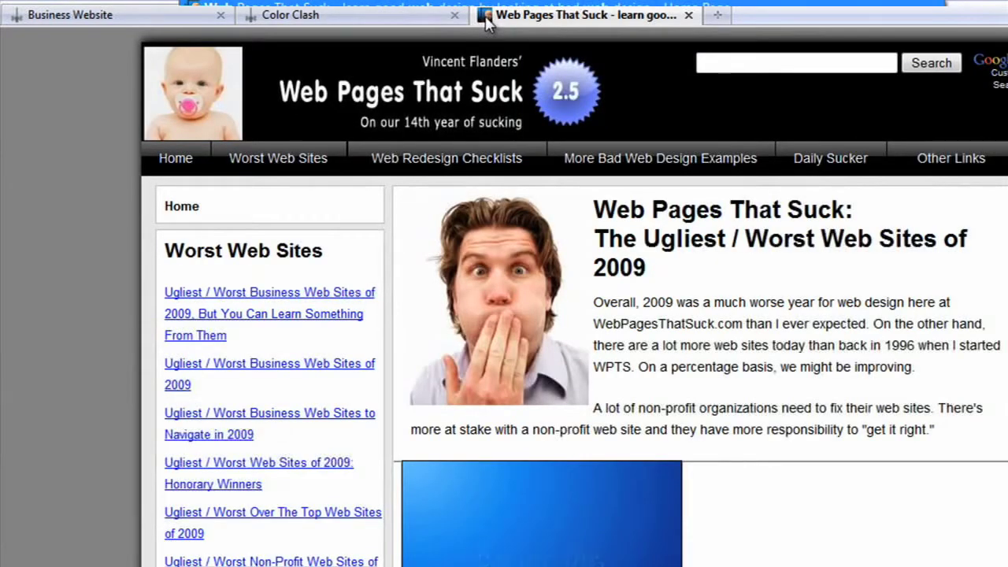
pyautogui.click(150, 20)
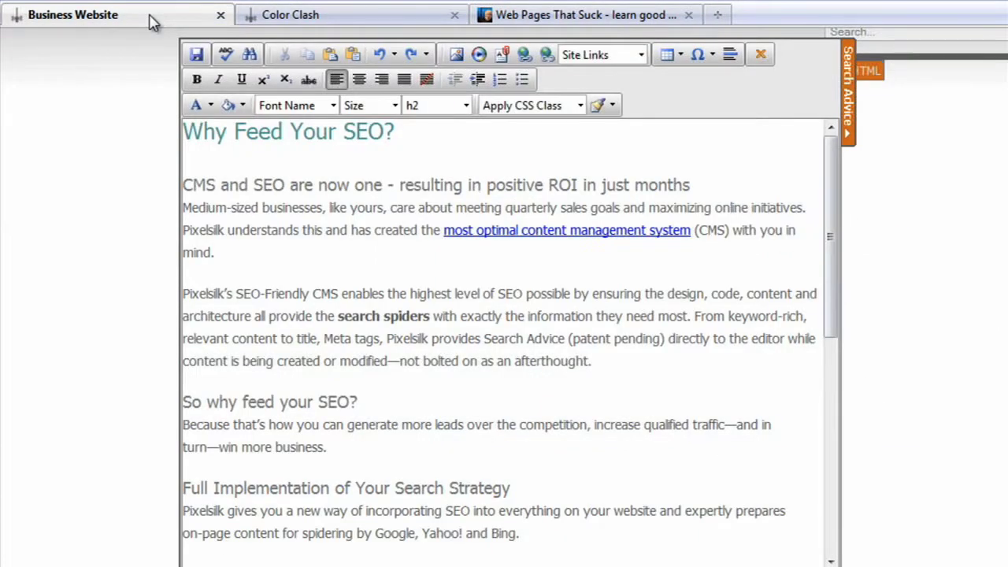
pyautogui.click(454, 109)
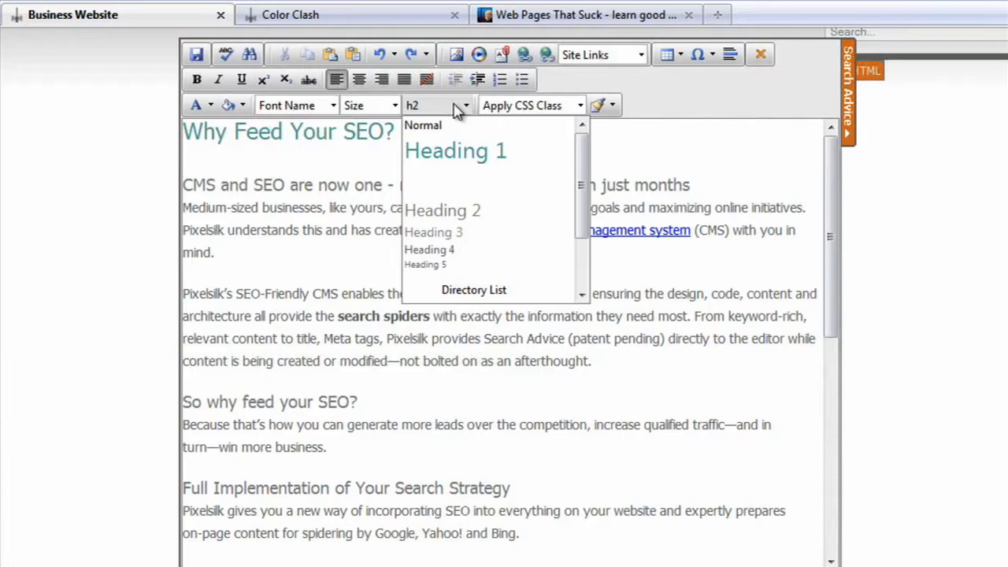
pyautogui.click(372, 230)
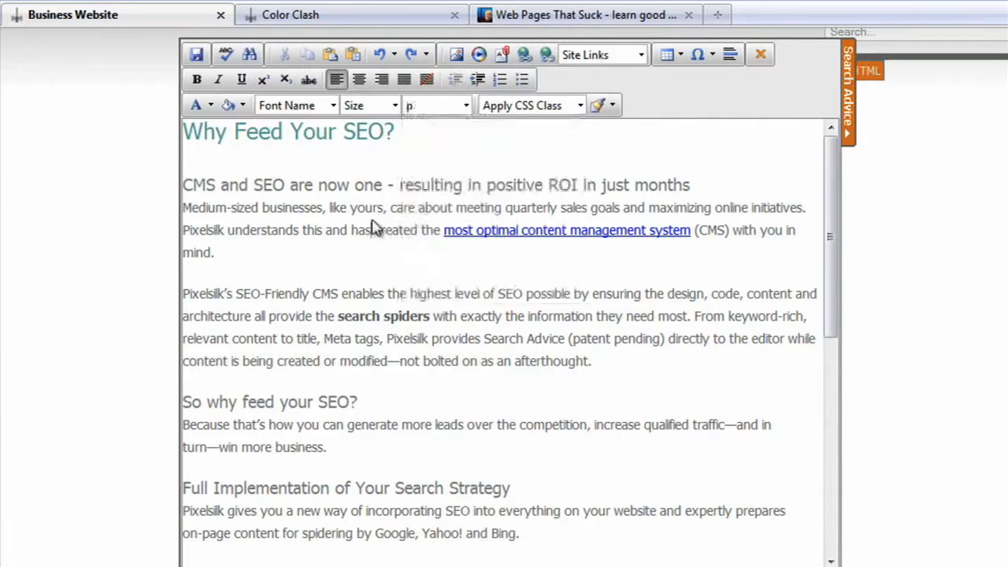
# Add "Some more text" as an unbulleted line within the "Maintain easy on-page content editing" bullet and end the list with an empty unbulleted line.
pyautogui.scroll(-6, 394, 389)
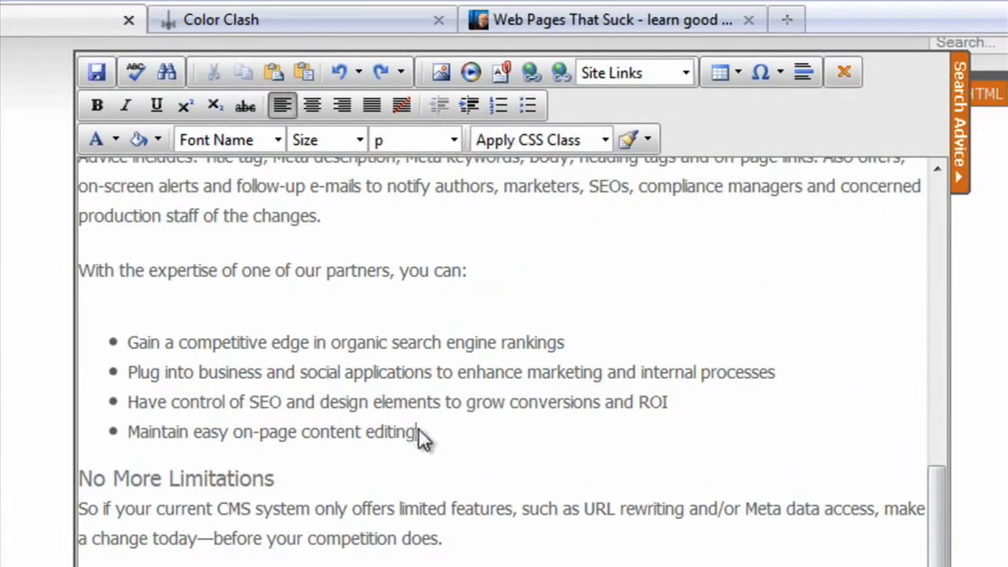
pyautogui.click(418, 432)
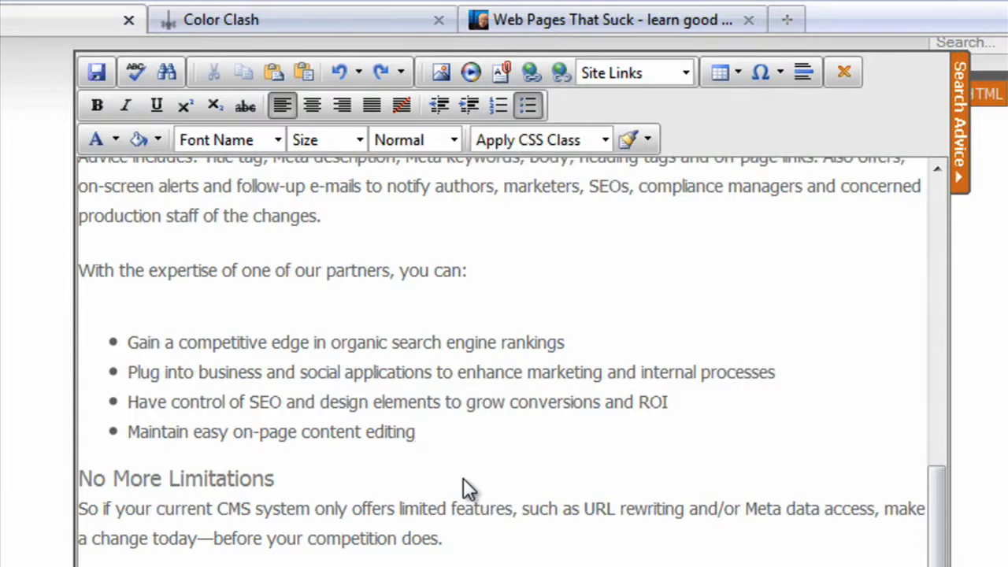
pyautogui.press('Return')
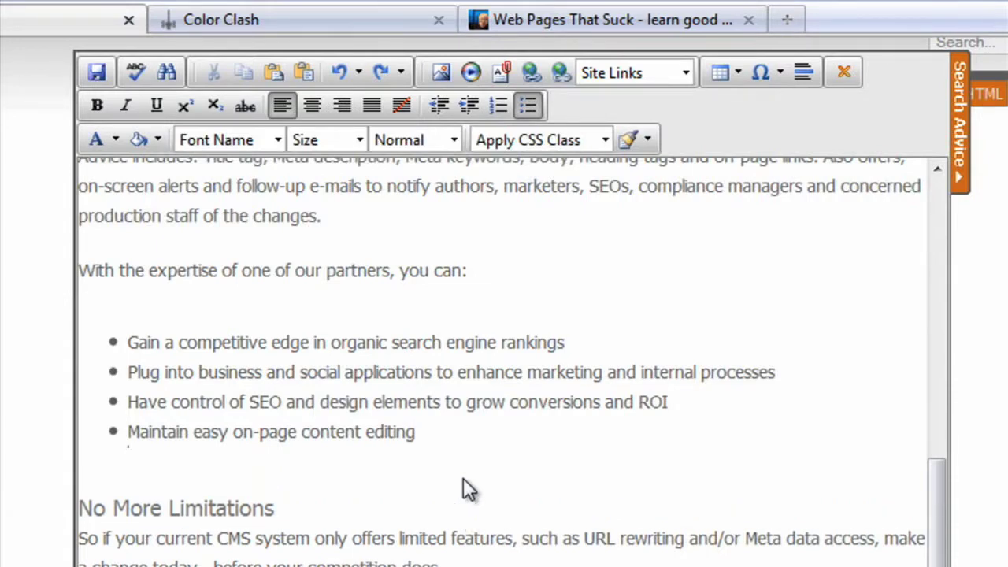
pyautogui.write('Some more text')
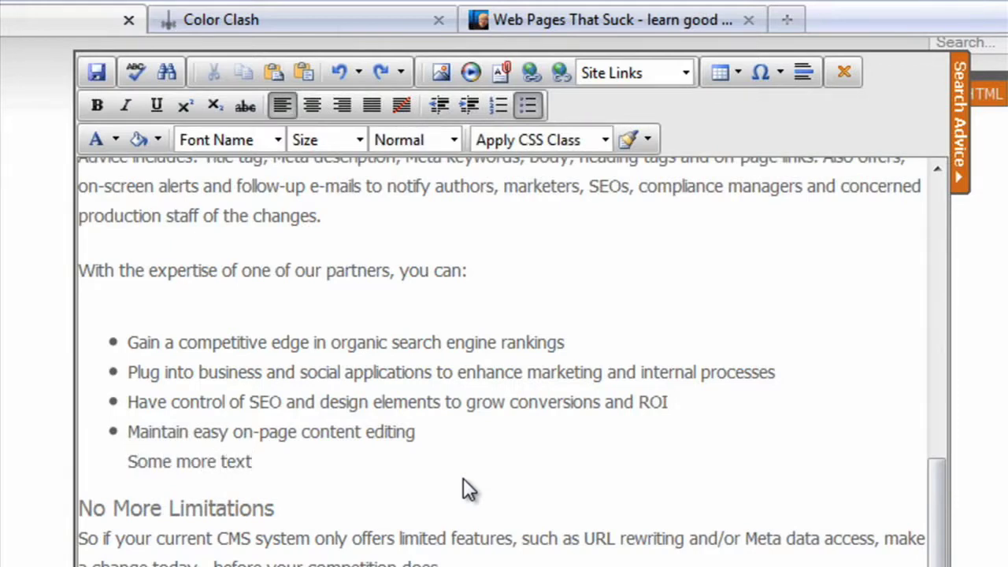
pyautogui.press('Return')
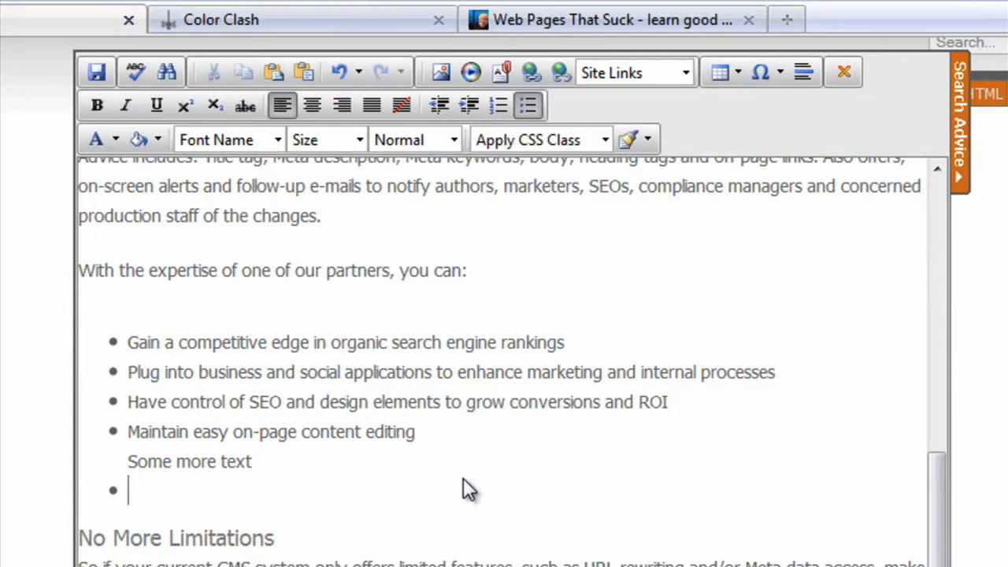
pyautogui.click(532, 101)
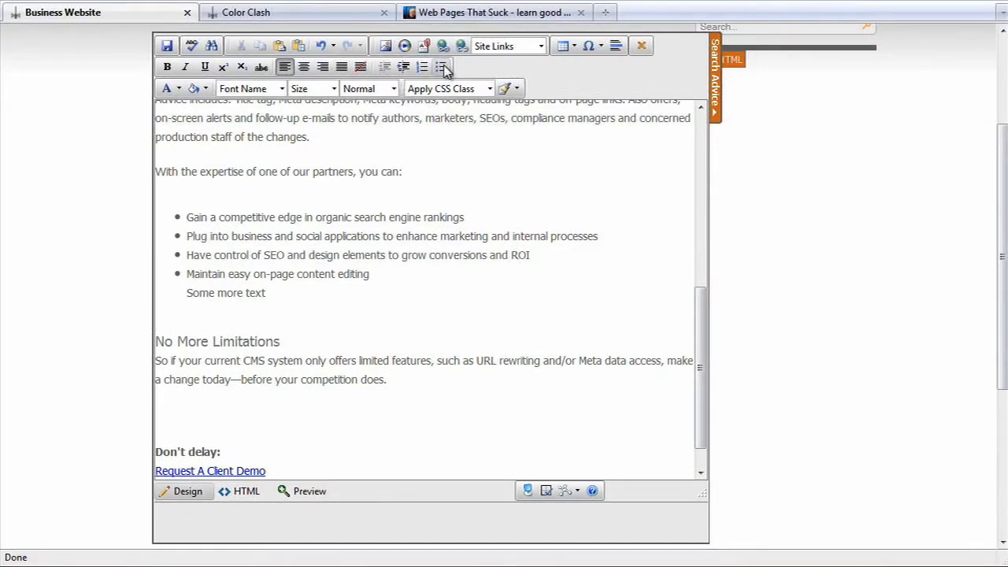